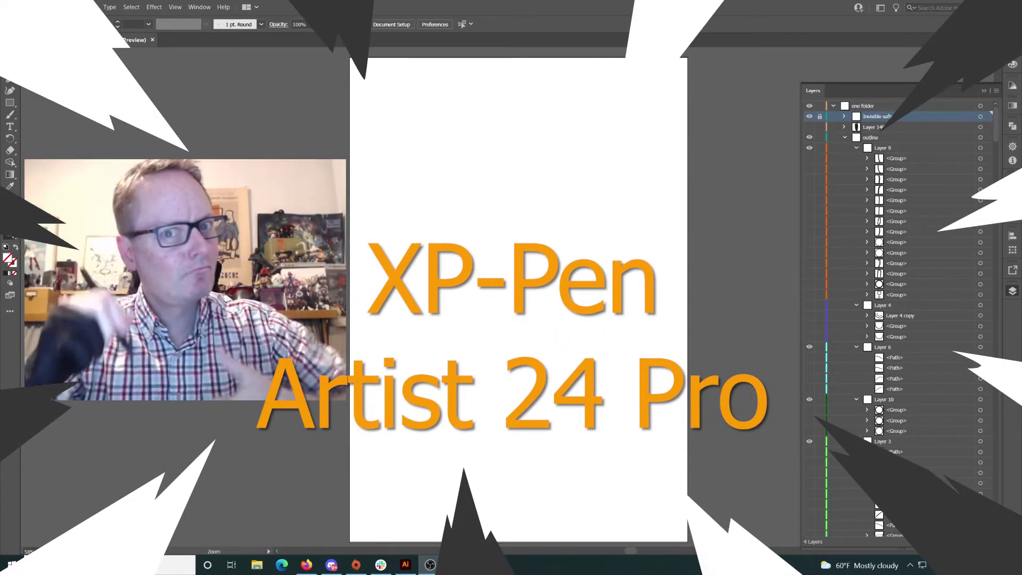
# - Make the first outline groups visible, revealing the horn and hair line strokes
pyautogui.moveTo(810, 158)
pyautogui.mouseDown()
pyautogui.moveTo(811, 355)
pyautogui.moveTo(808, 317)
pyautogui.mouseUp()
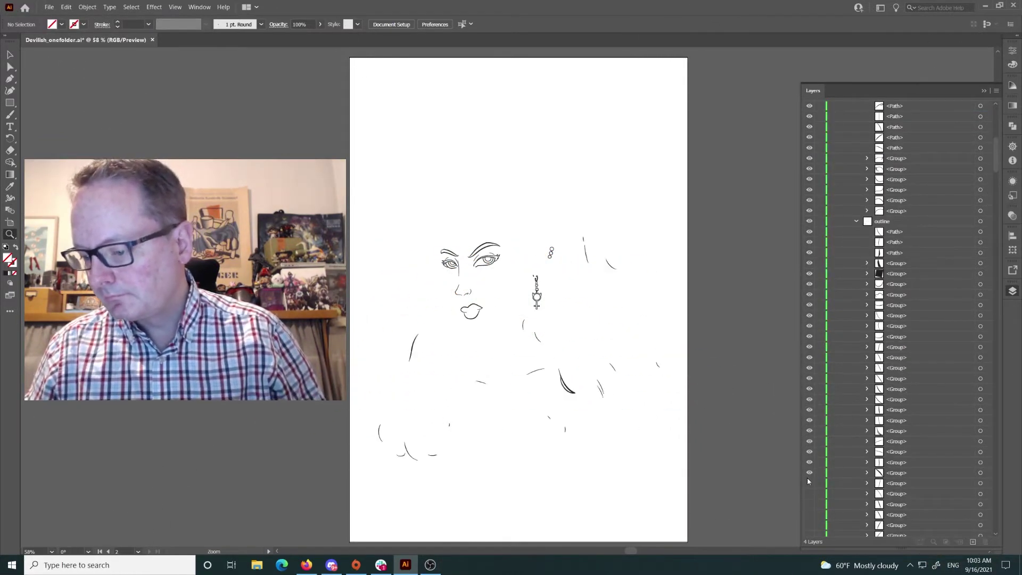
pyautogui.moveTo(808, 477); pyautogui.dragTo(819, 393)
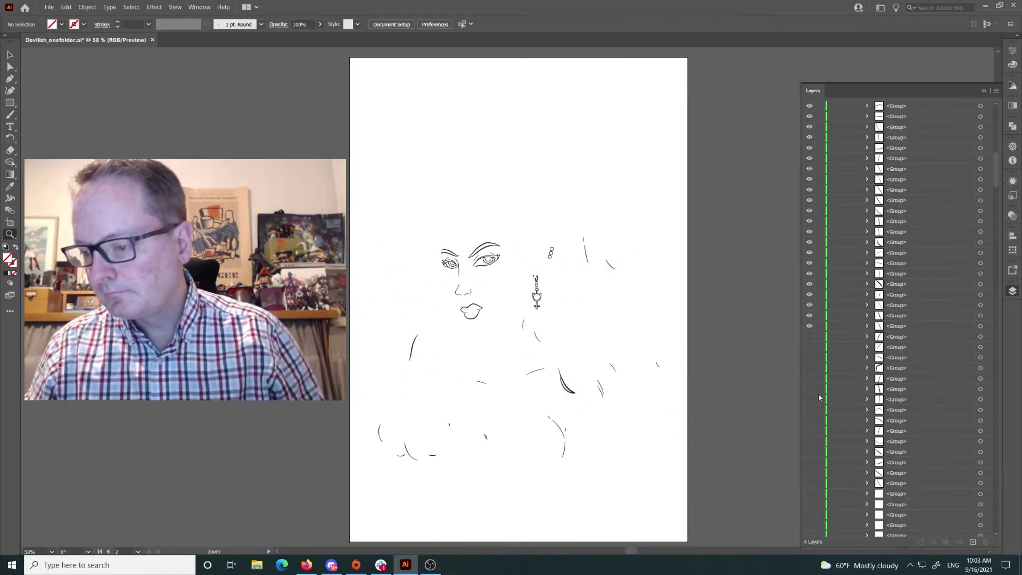
pyautogui.click(809, 349)
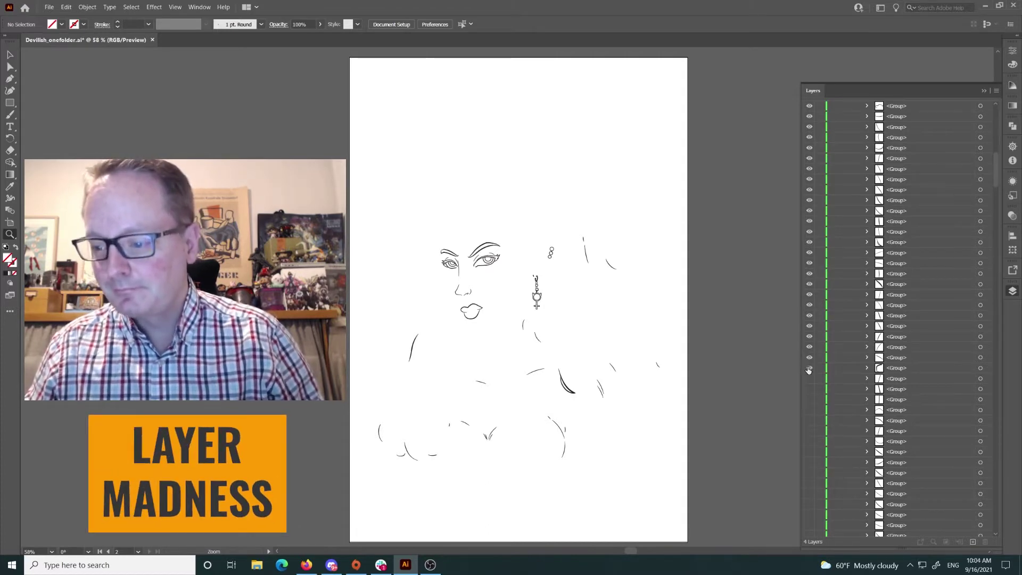
pyautogui.moveTo(809, 465); pyautogui.dragTo(810, 372)
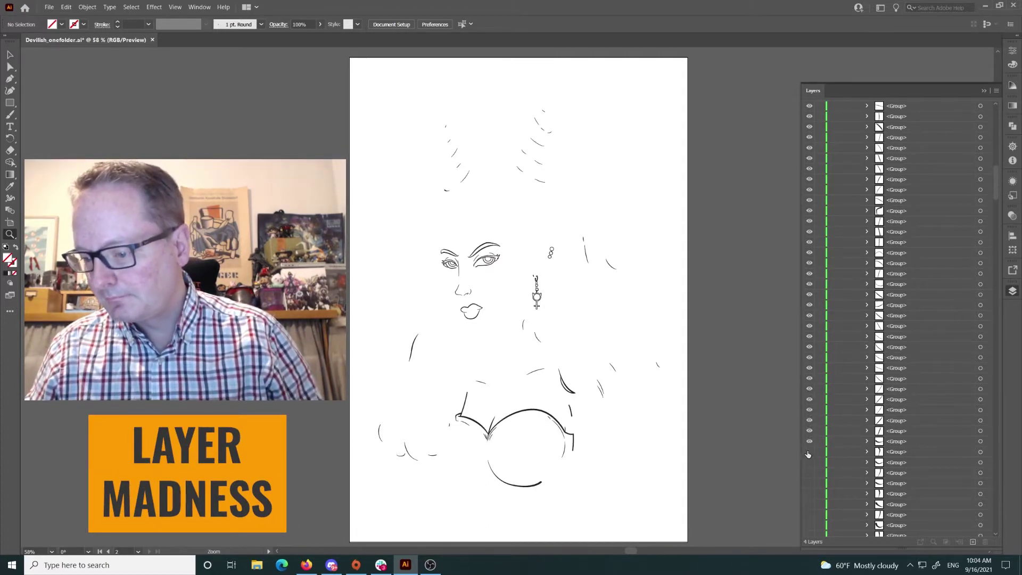
pyautogui.moveTo(810, 517); pyautogui.dragTo(809, 423)
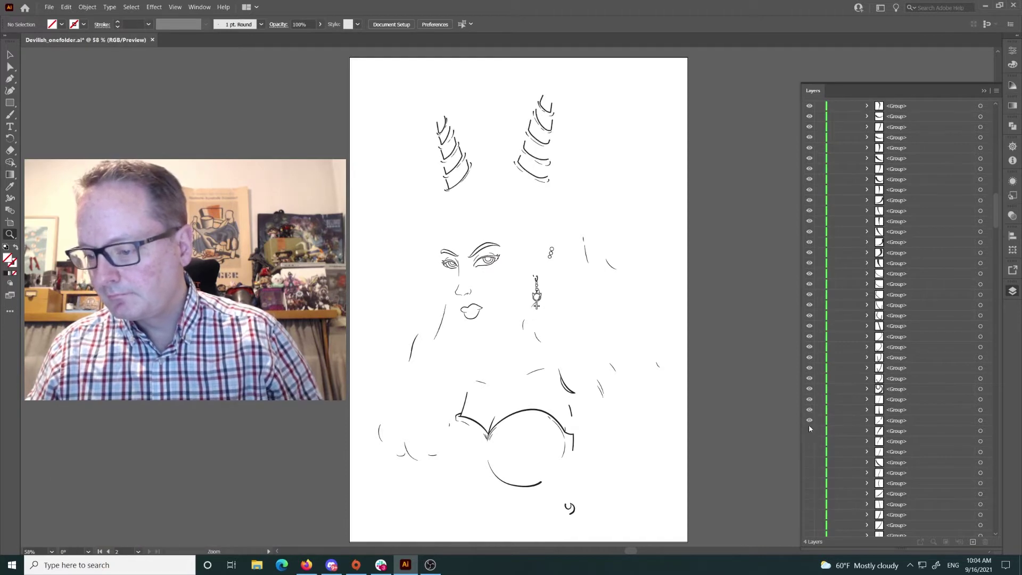
pyautogui.moveTo(809, 501); pyautogui.dragTo(810, 350)
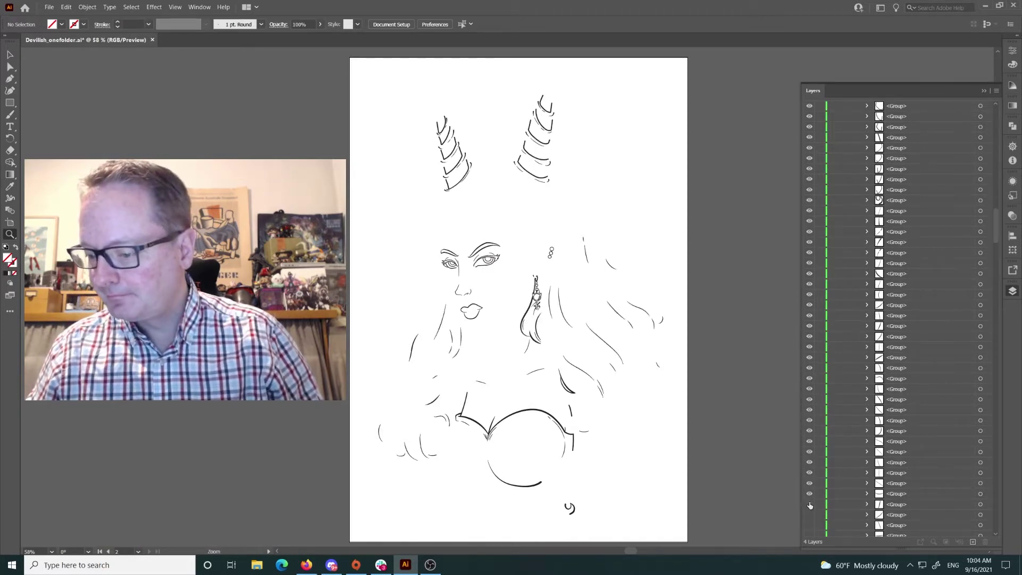
pyautogui.moveTo(807, 362); pyautogui.dragTo(808, 462)
pyautogui.moveTo(810, 526); pyautogui.dragTo(808, 348)
# - Reveal the remaining hair, head and horn outline groups to complete the line drawing
pyautogui.moveTo(808, 404); pyautogui.dragTo(808, 476)
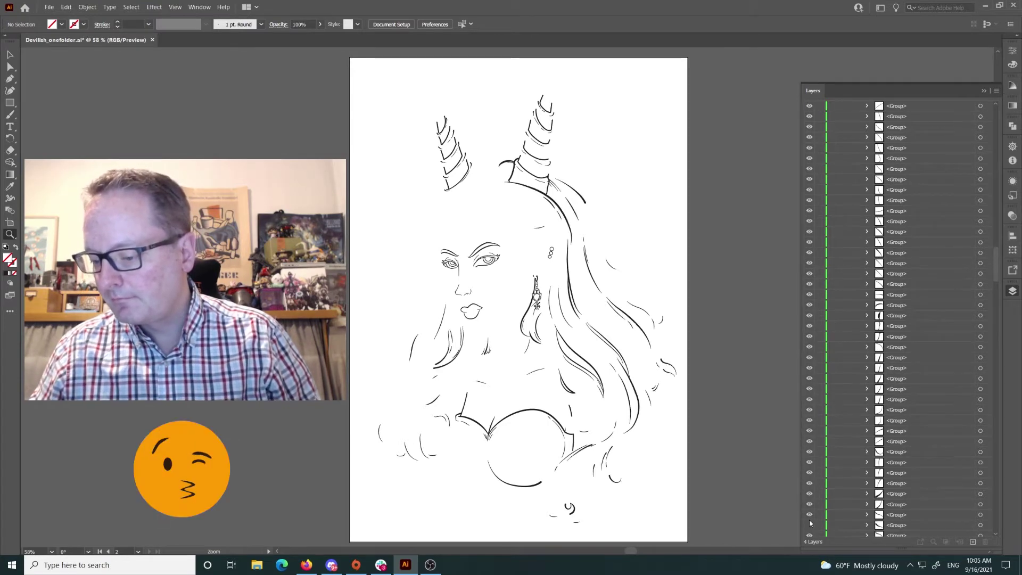
pyautogui.moveTo(809, 524); pyautogui.dragTo(808, 192)
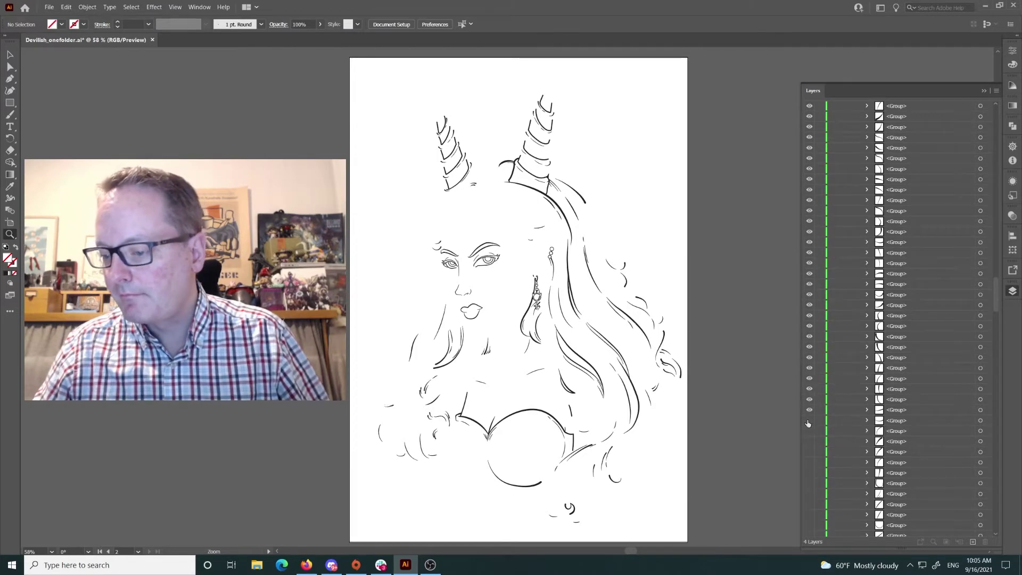
pyautogui.moveTo(808, 487); pyautogui.dragTo(807, 351)
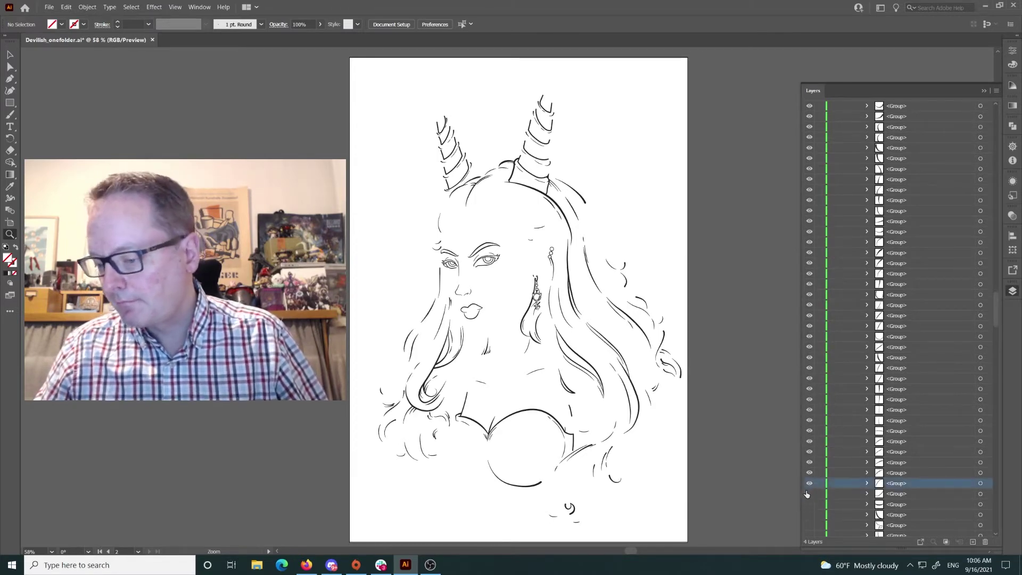
pyautogui.moveTo(810, 490); pyautogui.dragTo(807, 353)
pyautogui.moveTo(807, 490); pyautogui.dragTo(808, 362)
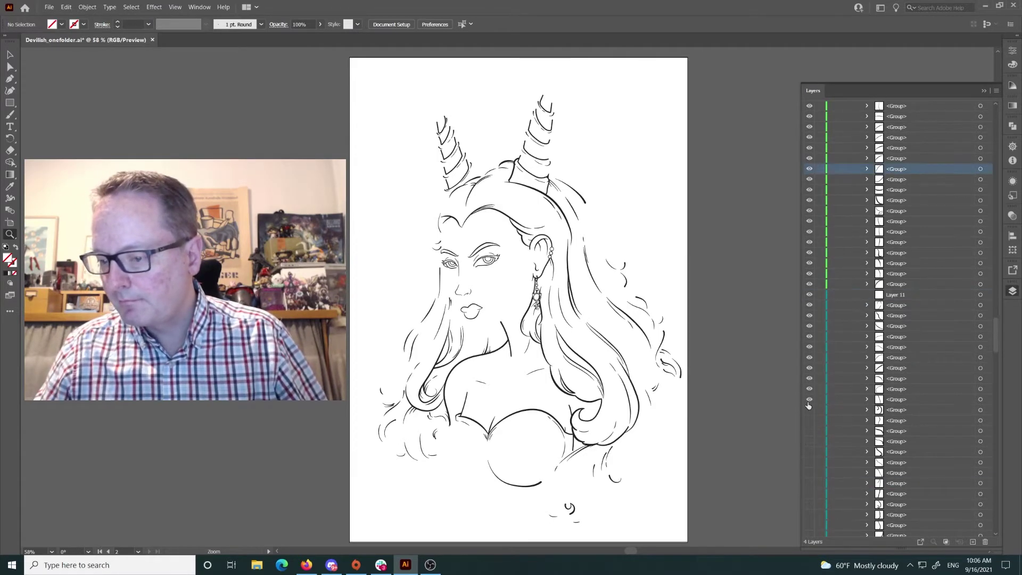
pyautogui.moveTo(808, 488); pyautogui.dragTo(810, 413)
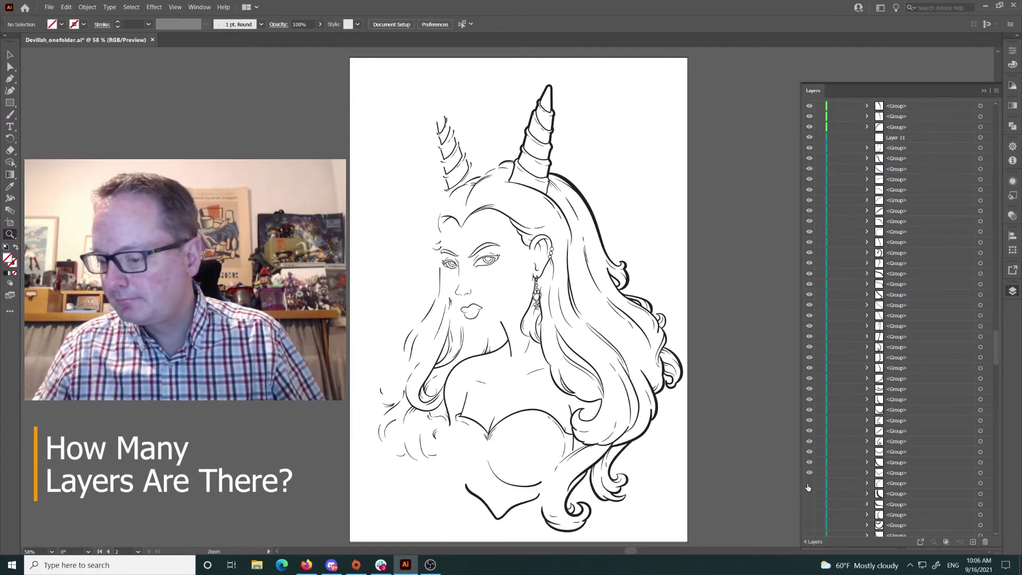
pyautogui.moveTo(809, 467); pyautogui.dragTo(808, 388)
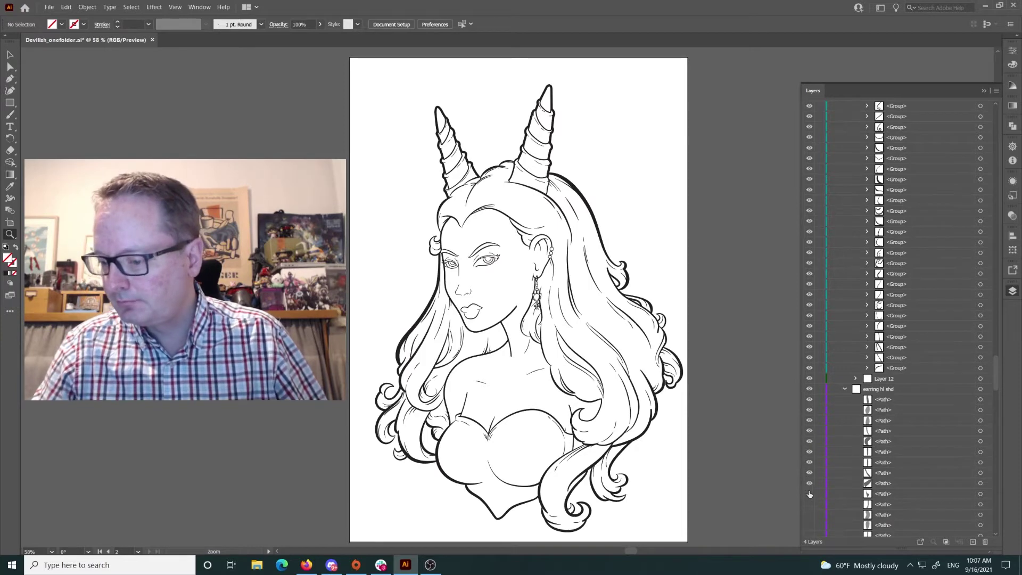
# - Show the two hidden artwork paths and the magenta hair colour layer
pyautogui.scroll(-5, 809, 494)
pyautogui.click(808, 452)
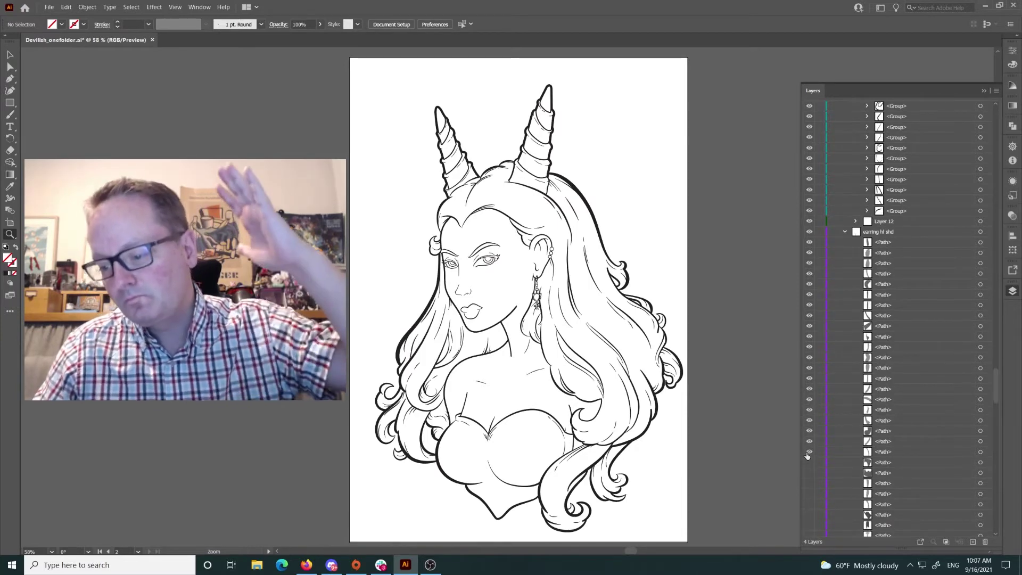
pyautogui.click(808, 463)
pyautogui.scroll(-8, 808, 426)
pyautogui.scroll(-2, 809, 376)
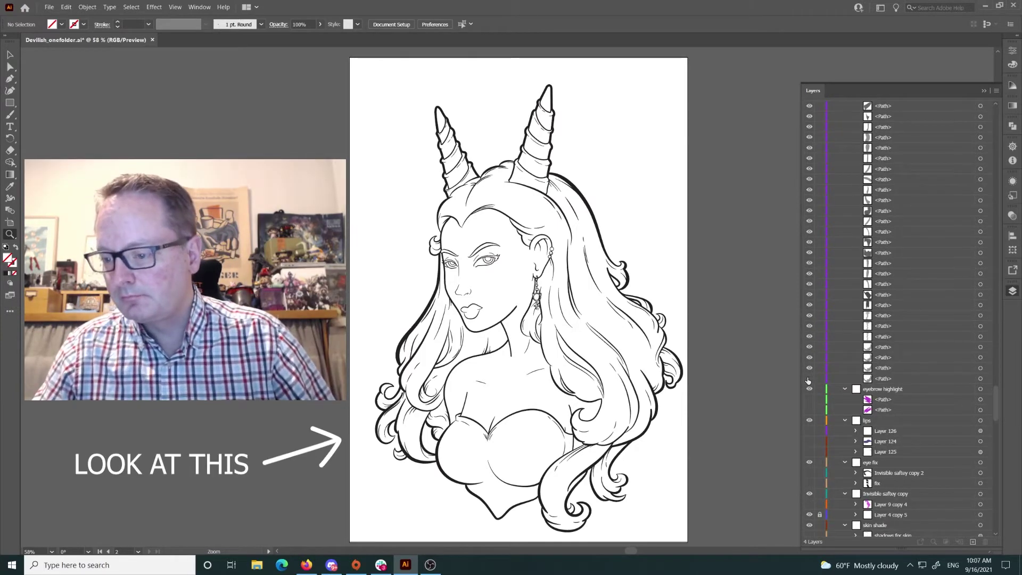
pyautogui.click(808, 451)
pyautogui.scroll(-5, 809, 404)
pyautogui.moveTo(809, 316); pyautogui.dragTo(810, 348)
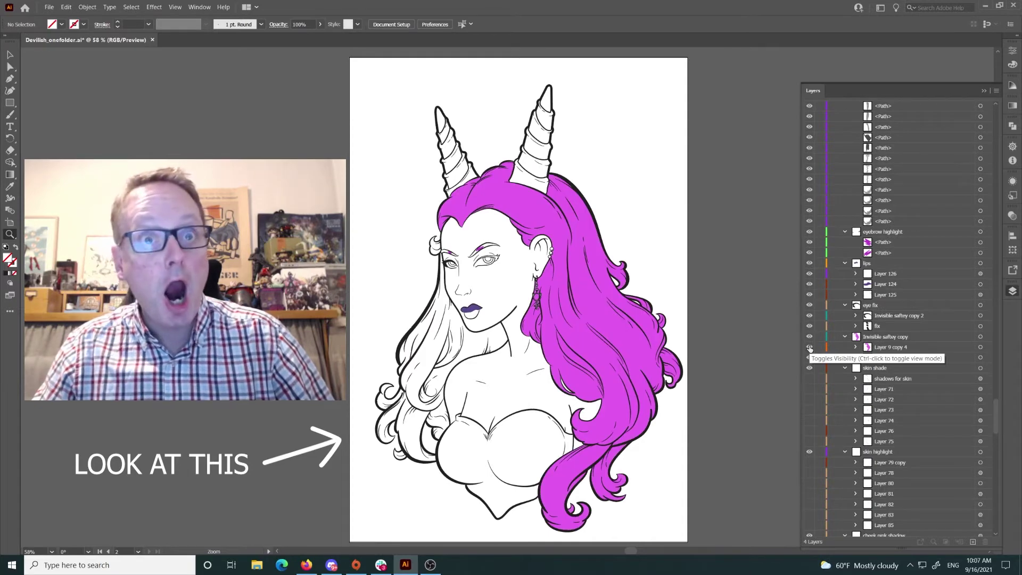
# - Turn on the skin shadow, horn highlight and horn shade layers
pyautogui.moveTo(810, 378); pyautogui.dragTo(809, 506)
pyautogui.scroll(-5, 809, 452)
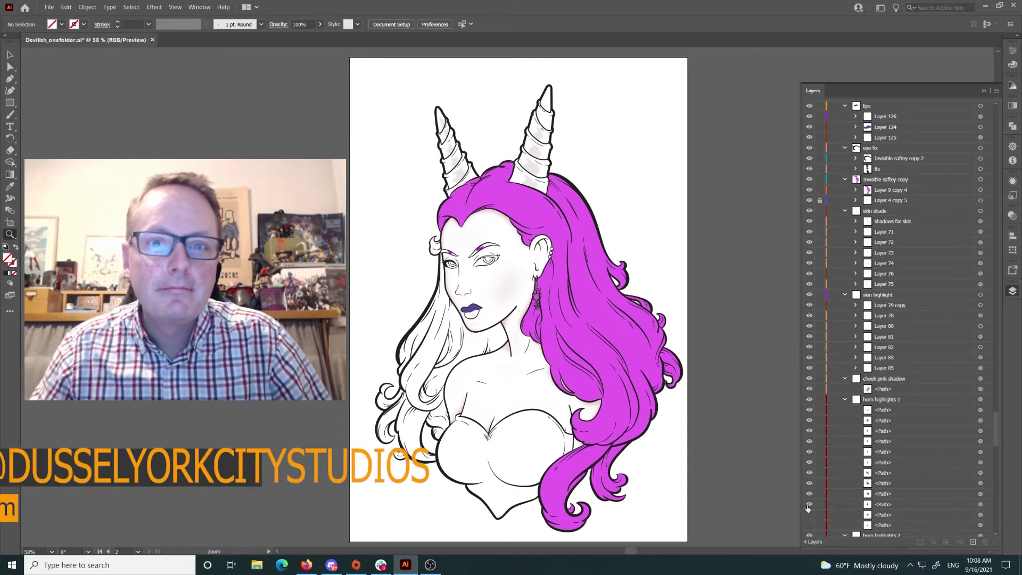
pyautogui.moveTo(811, 519); pyautogui.dragTo(807, 399)
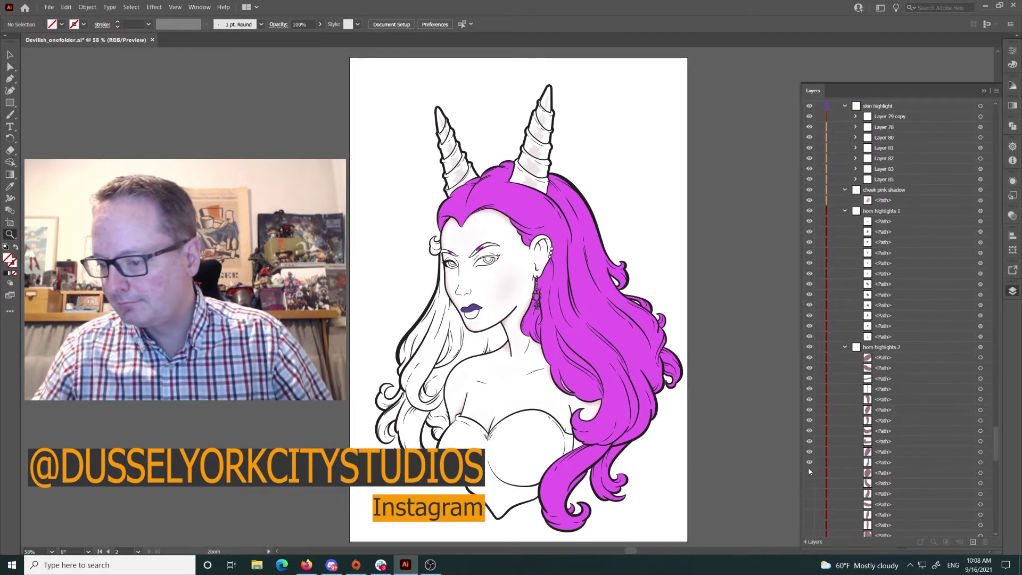
pyautogui.moveTo(809, 526); pyautogui.dragTo(798, 397)
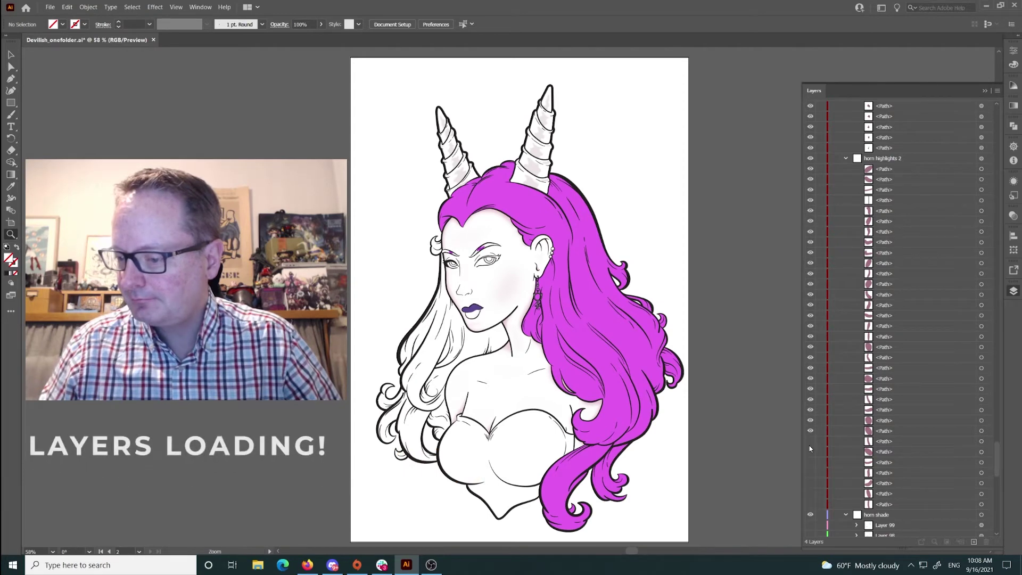
pyautogui.moveTo(811, 424); pyautogui.dragTo(810, 452)
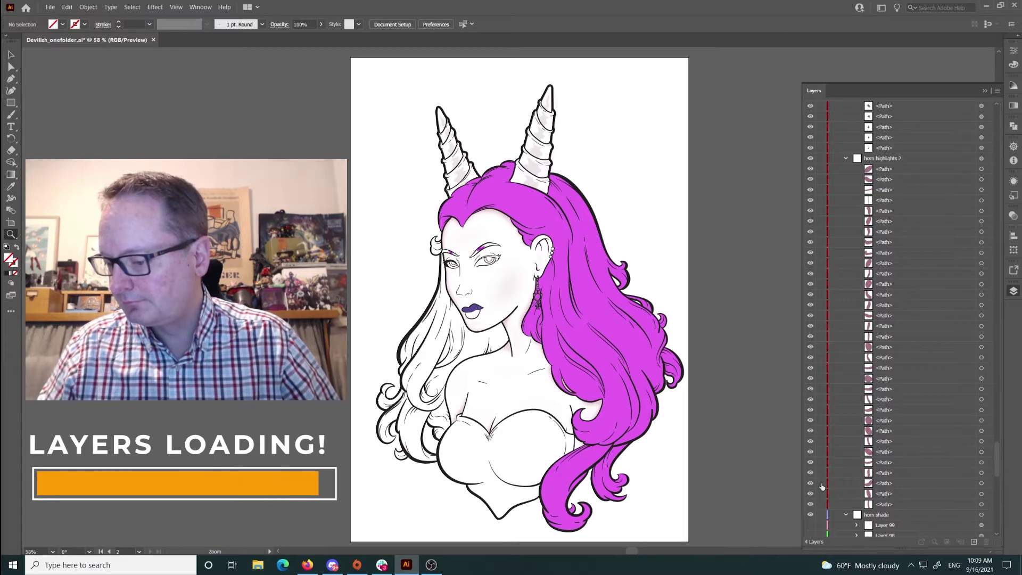
pyautogui.scroll(-5, 822, 486)
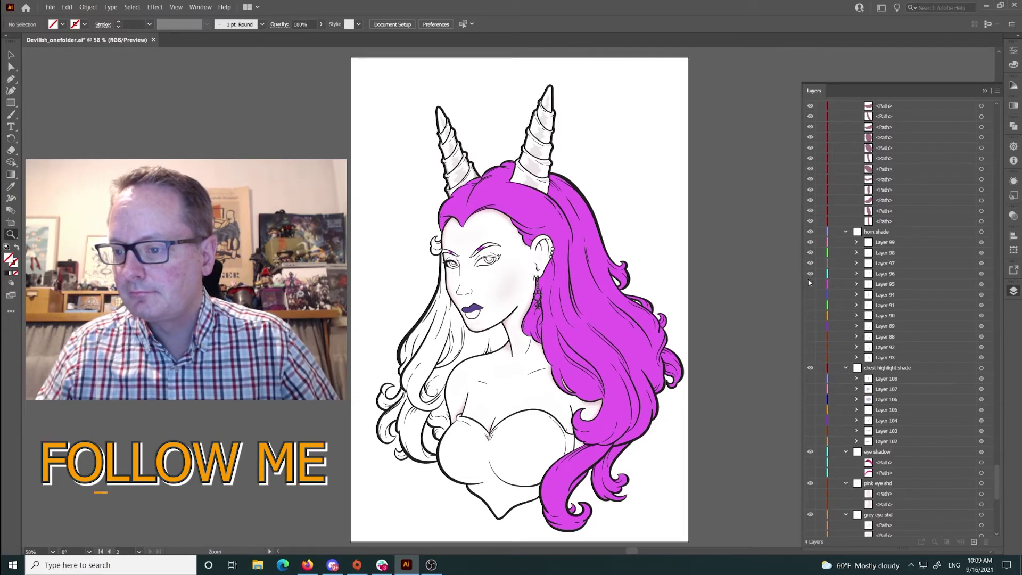
pyautogui.moveTo(811, 296); pyautogui.dragTo(810, 318)
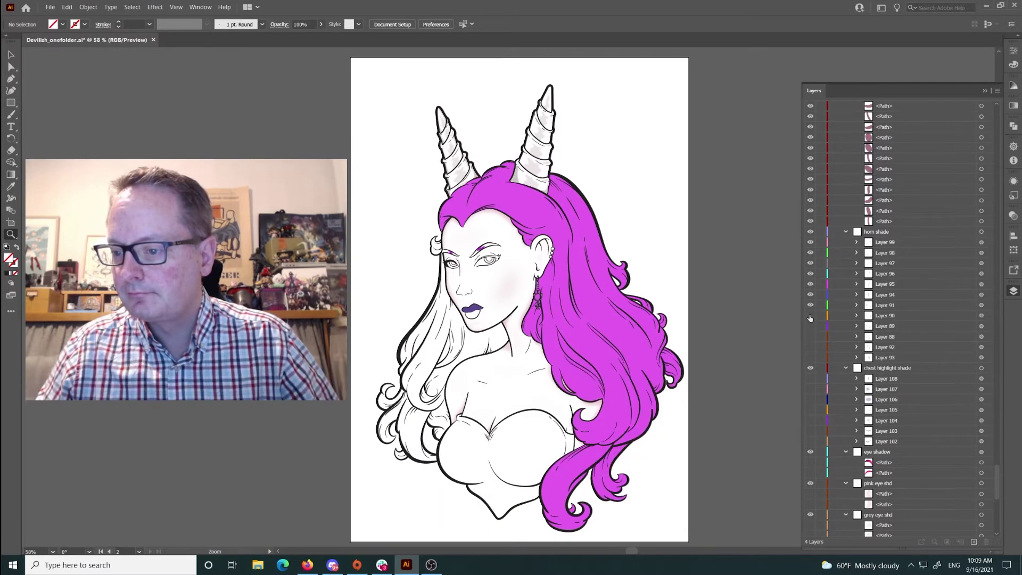
# - Show Layer 88, the lavender chest highlight, flat pink skin and purple bodice, and face-neck shading
pyautogui.click(811, 336)
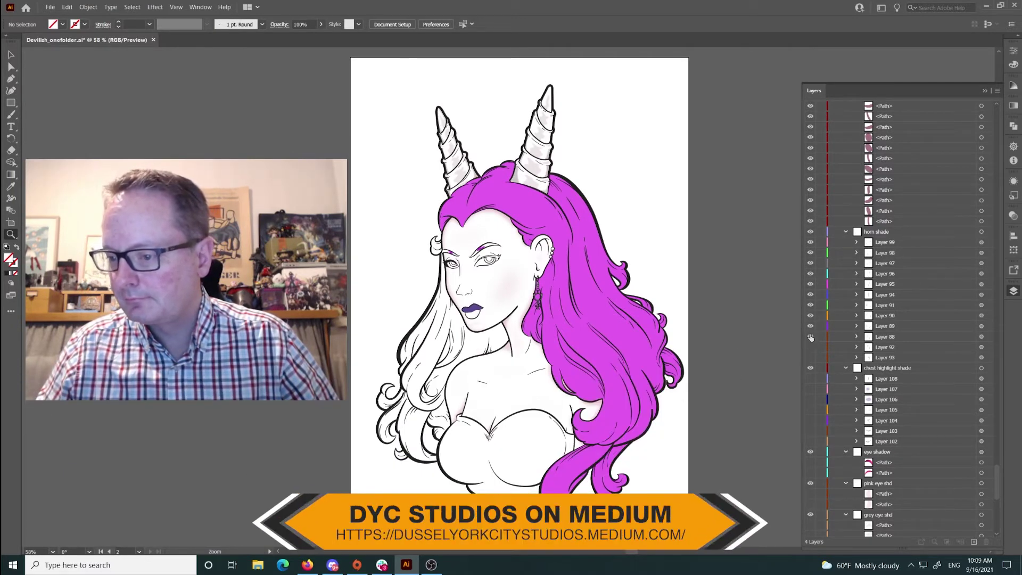
pyautogui.click(810, 389)
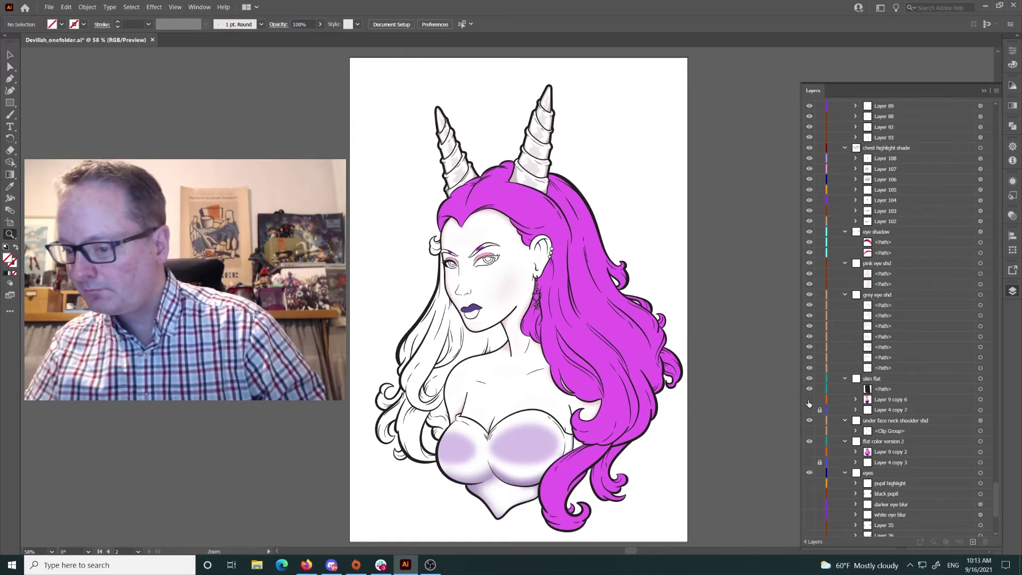
pyautogui.click(810, 409)
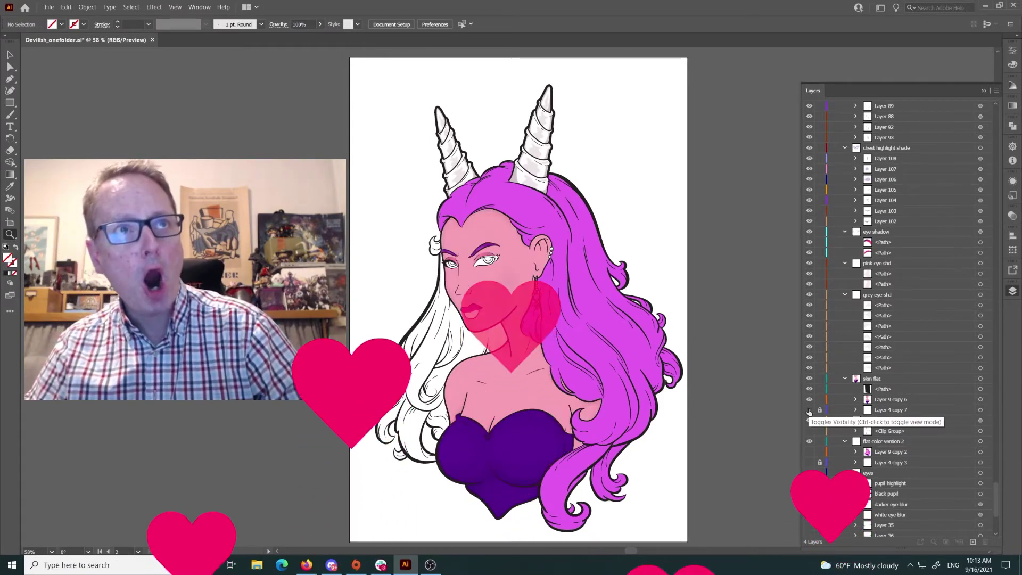
pyautogui.click(809, 421)
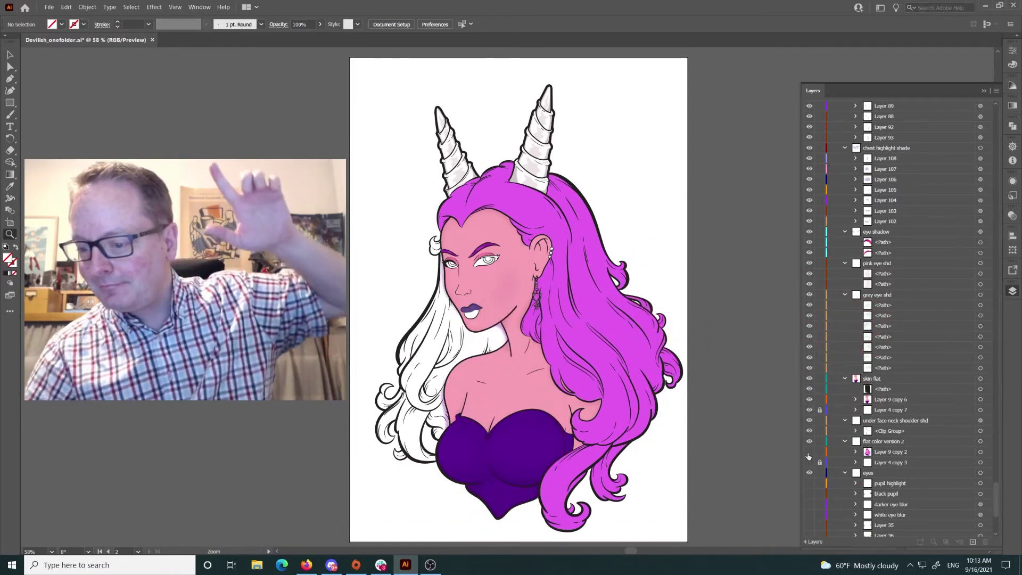
# - Turn on Layer 9 copy 2, the flat colours for the horns and left hair
pyautogui.click(810, 452)
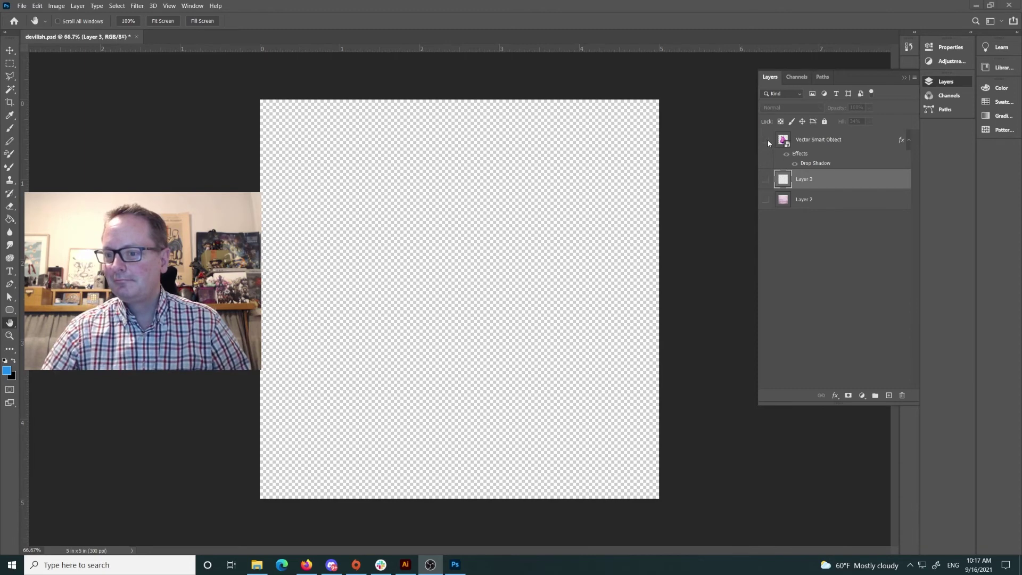
# - Make the Vector Smart Object, Layer 3 and the Layer 2 pink cloudy sky visible
pyautogui.click(766, 141)
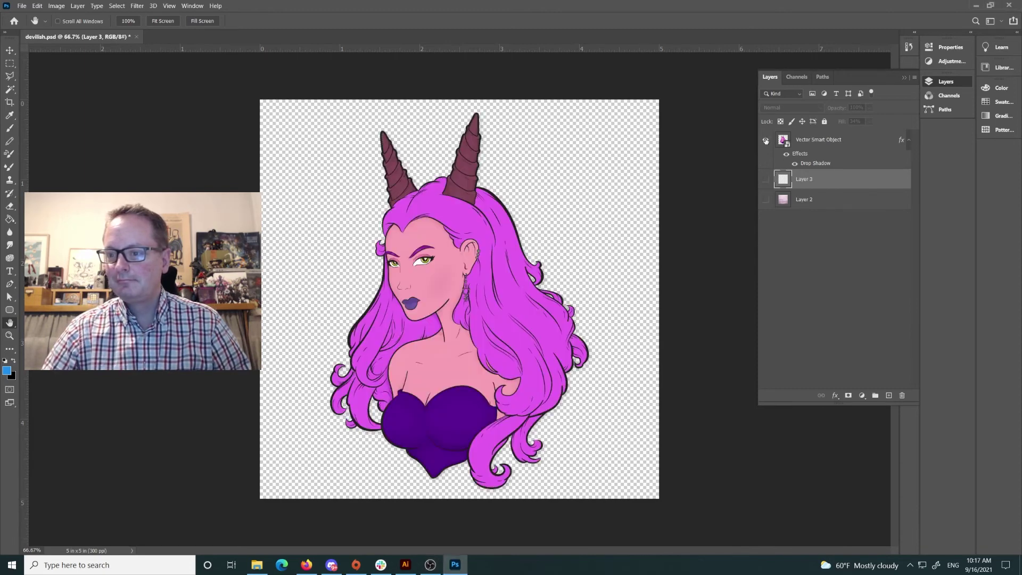
pyautogui.click(766, 180)
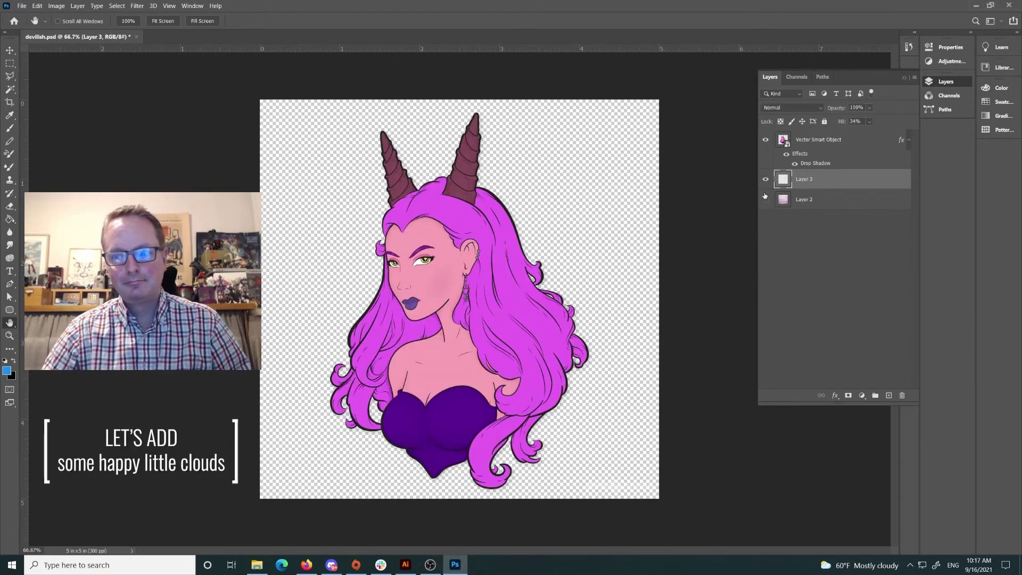
pyautogui.click(765, 200)
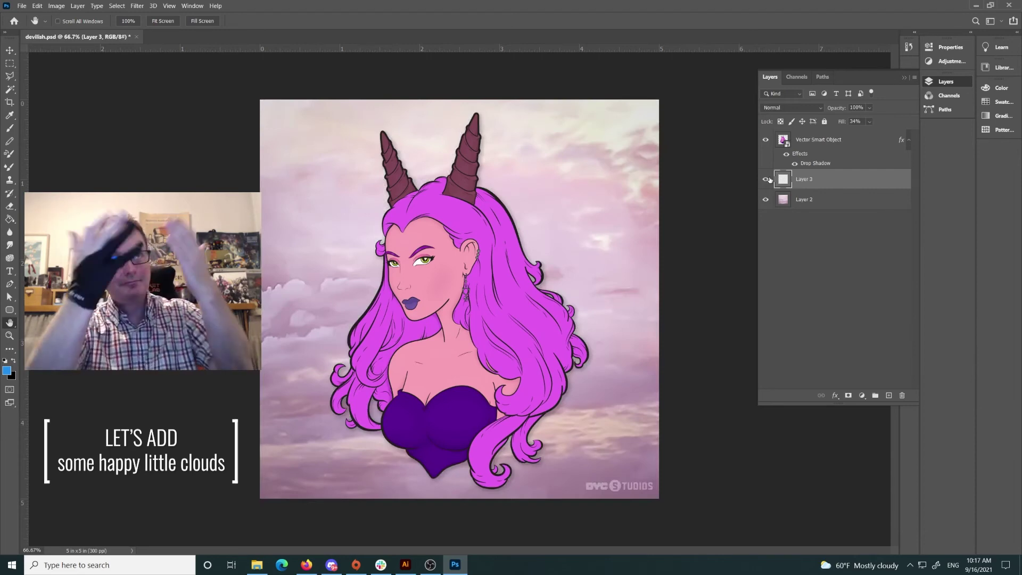